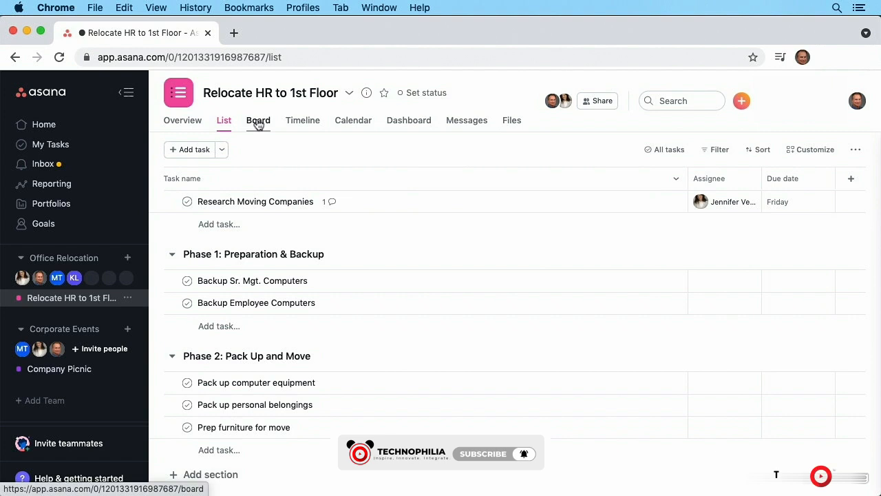
# In the project's board view, add the task "Book IT to Disconnect Equipment" to Phase 1: Preparation & Backup and move it to the section's top.
pyautogui.click(258, 122)
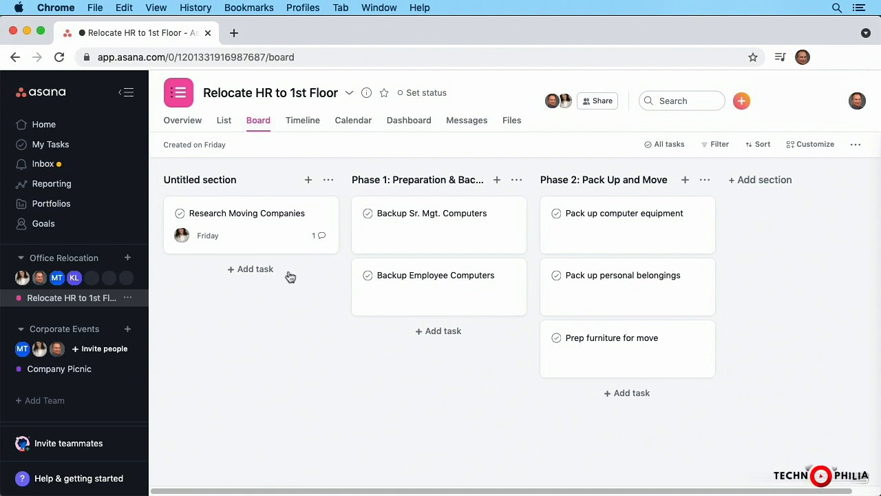
pyautogui.moveTo(324, 230)
pyautogui.click(439, 333)
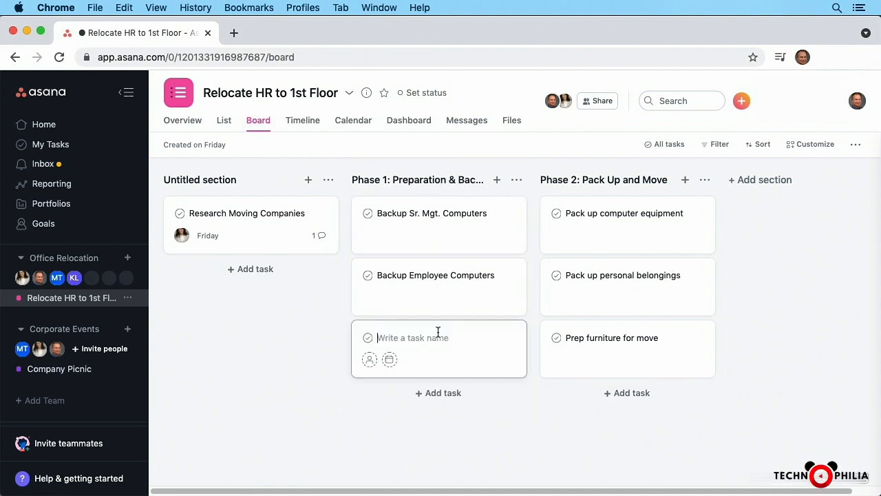
pyautogui.write('Book I')
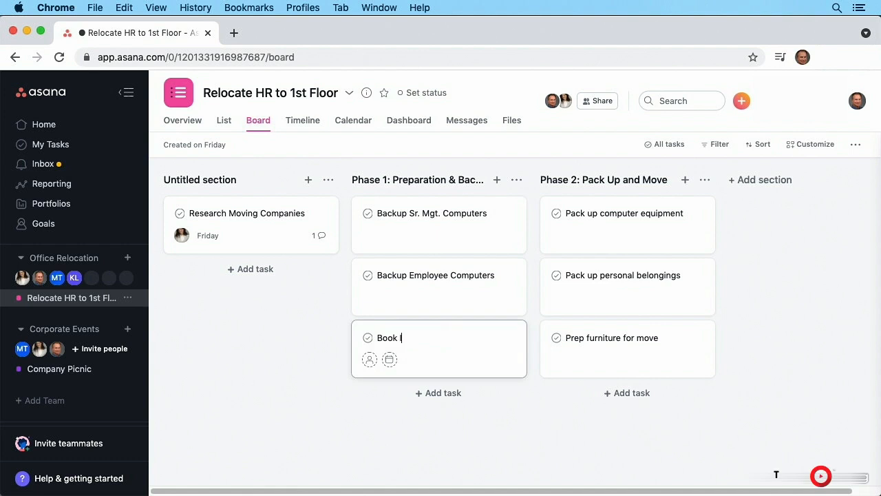
pyautogui.write('T to Discon')
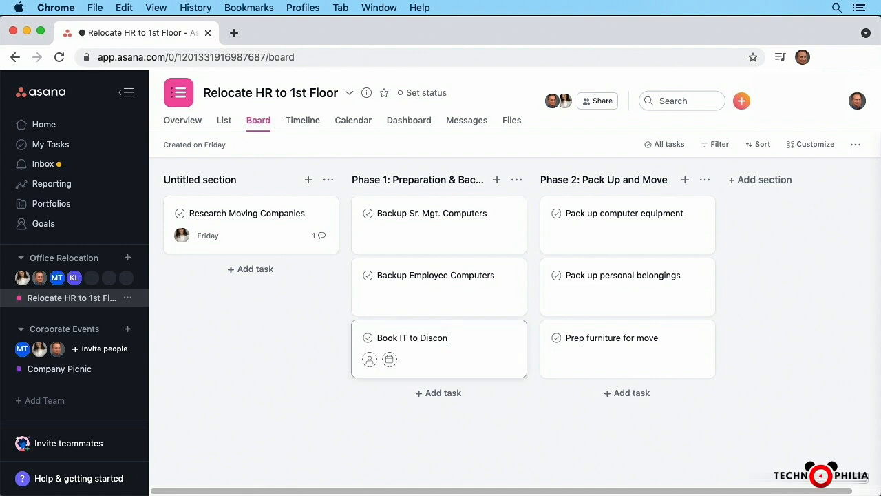
pyautogui.write('nect Equipment')
pyautogui.click(246, 418)
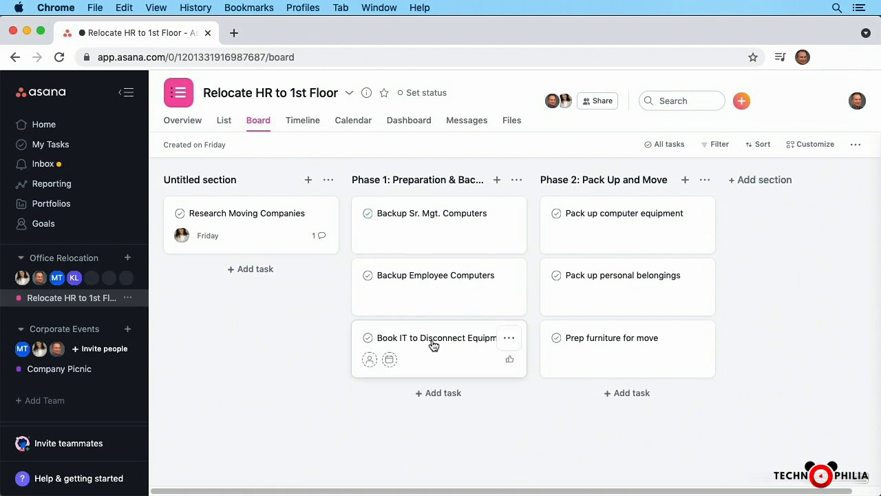
pyautogui.moveTo(433, 344); pyautogui.dragTo(433, 220)
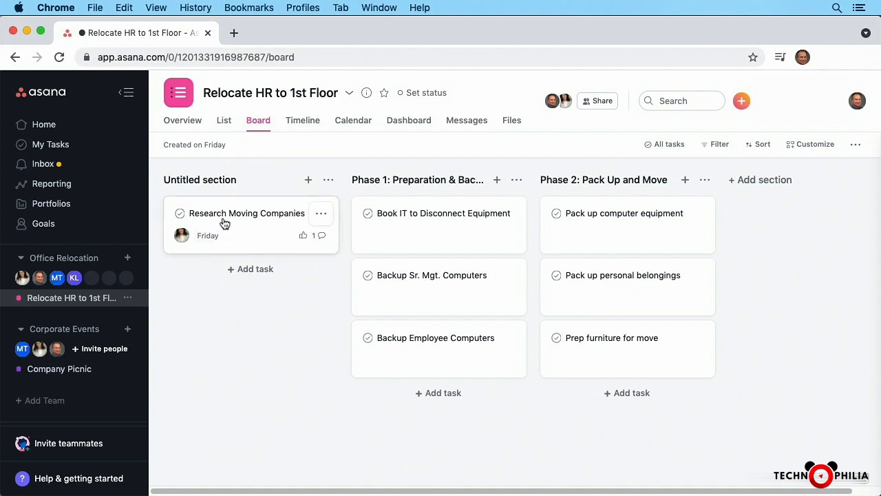
# Move the Research Moving Companies task to the top of Phase 1: Preparation & Backup and delete the emptied Untitled section.
pyautogui.moveTo(225, 224); pyautogui.dragTo(410, 226)
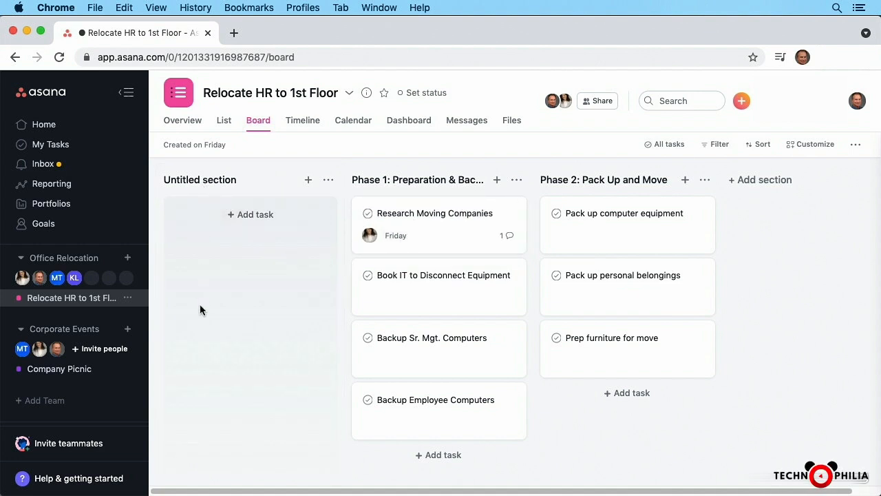
pyautogui.click(329, 181)
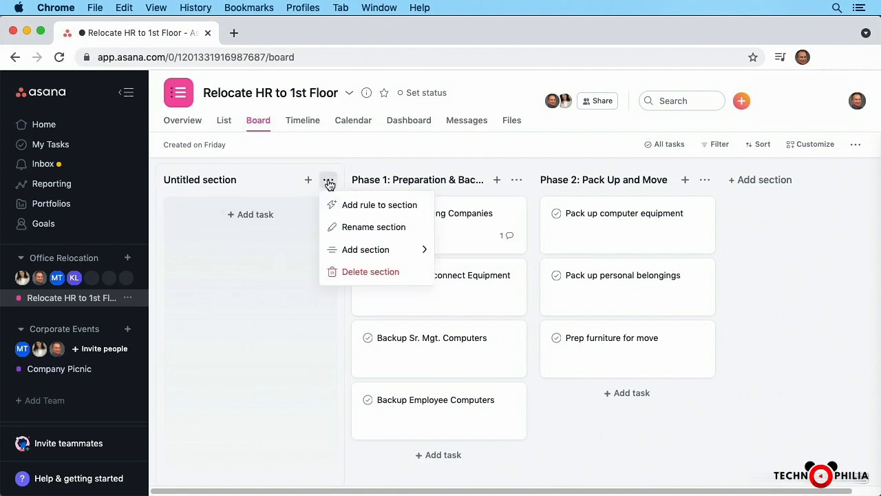
pyautogui.click(363, 272)
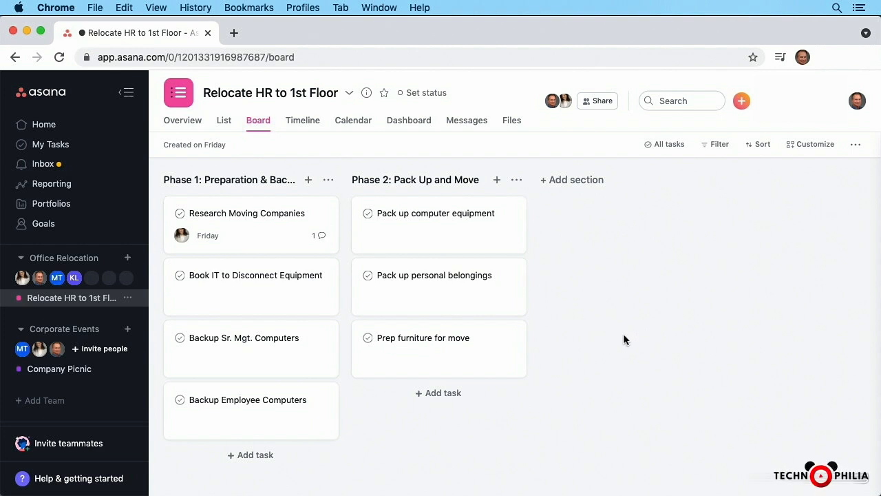
# In the project's list view, assign the Book IT to Disconnect Equipment task to the third suggested team member.
pyautogui.click(225, 124)
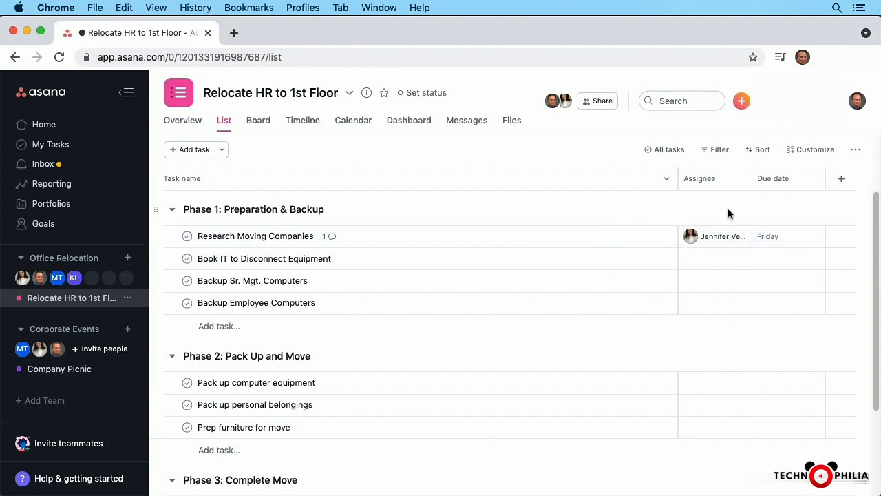
pyautogui.moveTo(711, 242)
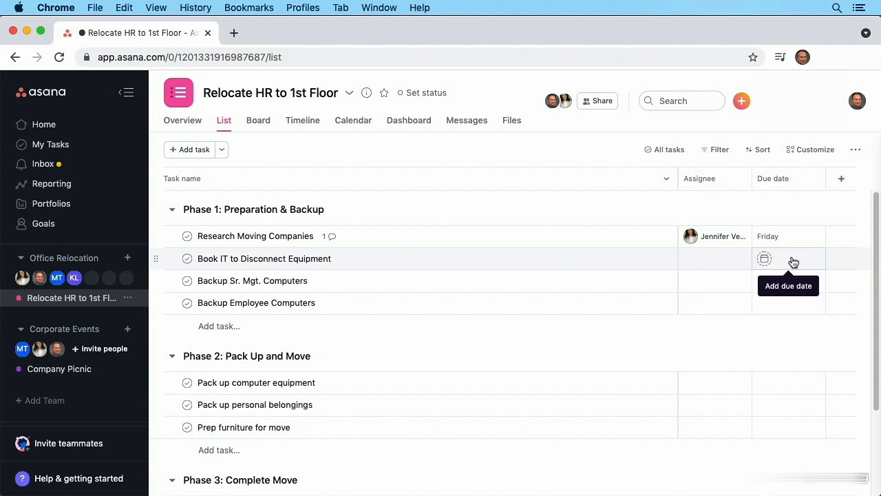
pyautogui.click(713, 260)
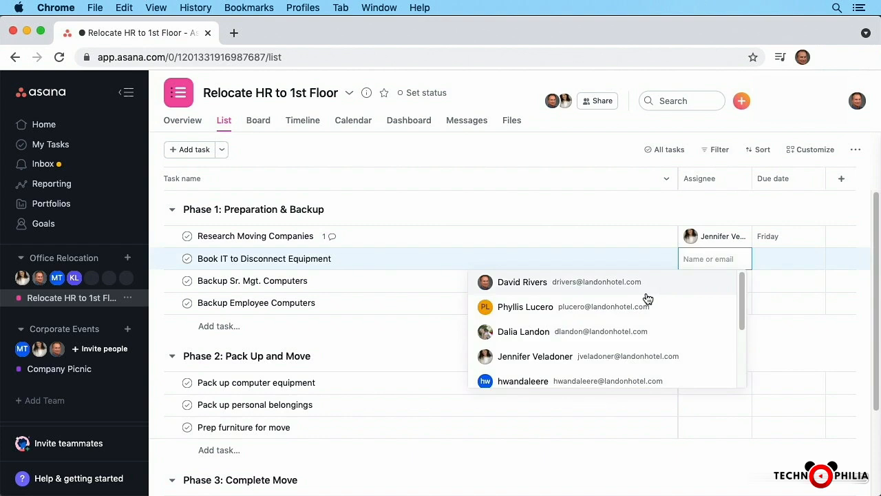
pyautogui.scroll(-3, 647, 298)
pyautogui.scroll(3, 648, 297)
pyautogui.click(562, 332)
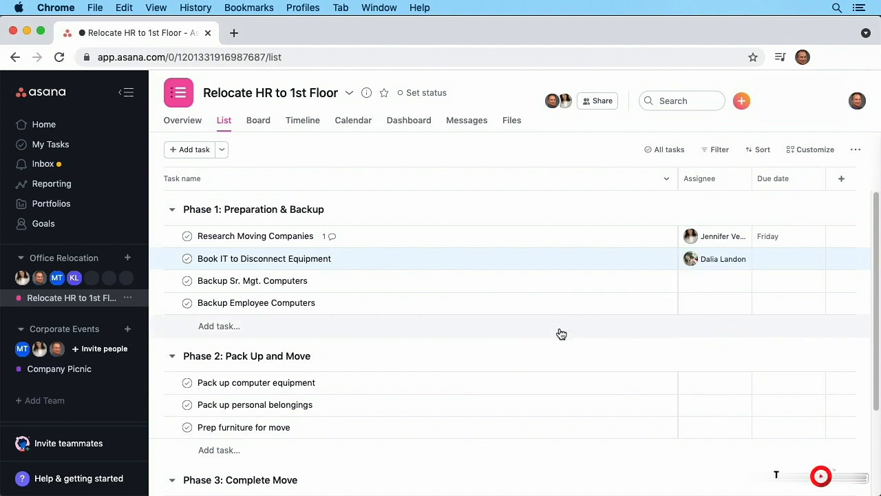
# Set the Book IT to Disconnect Equipment task's due date to November 15, 2021 at 5:00pm.
pyautogui.click(783, 260)
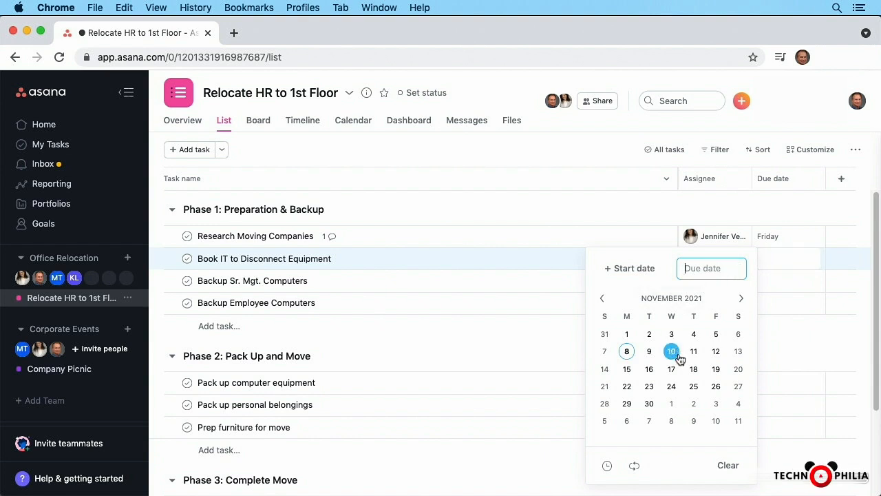
pyautogui.click(627, 371)
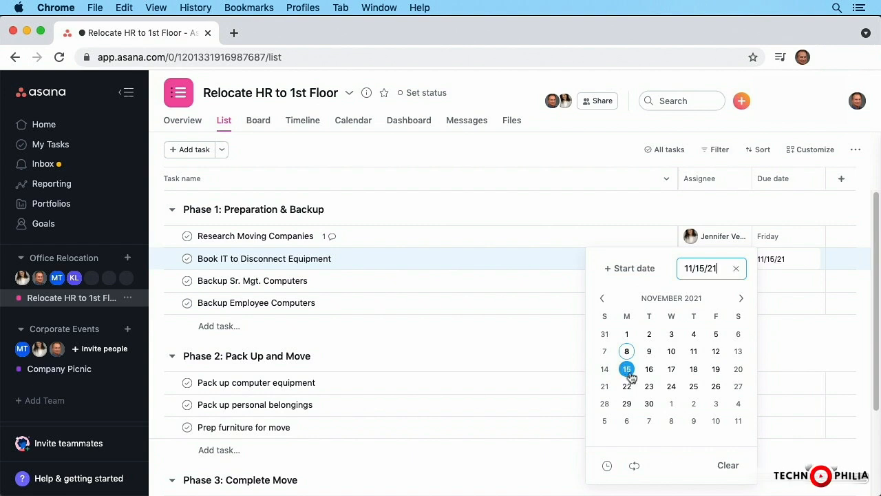
pyautogui.click(607, 466)
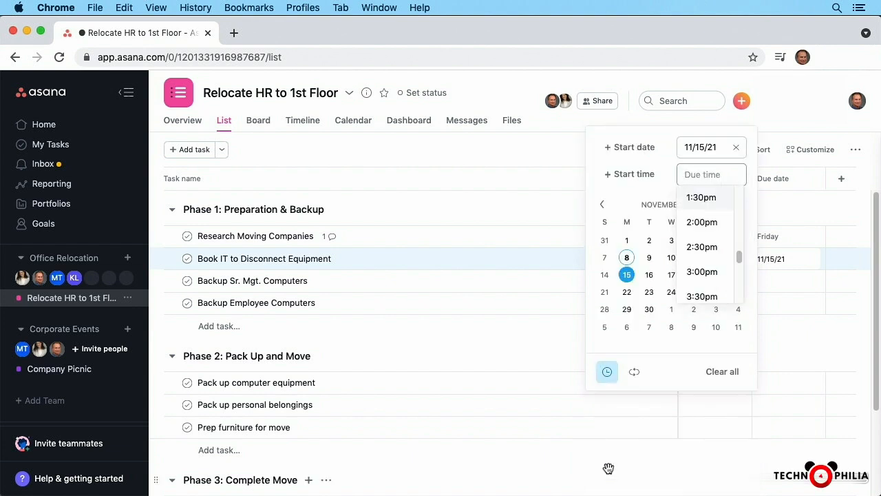
pyautogui.moveTo(739, 254); pyautogui.dragTo(740, 268)
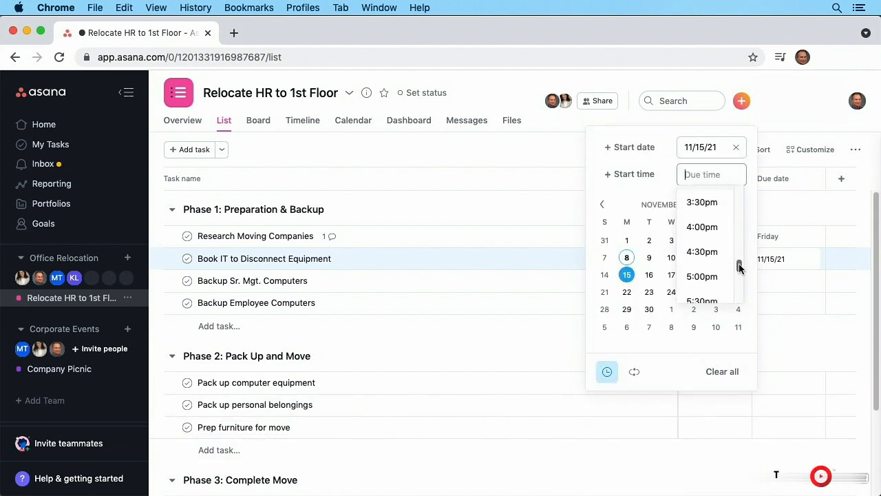
pyautogui.click(693, 277)
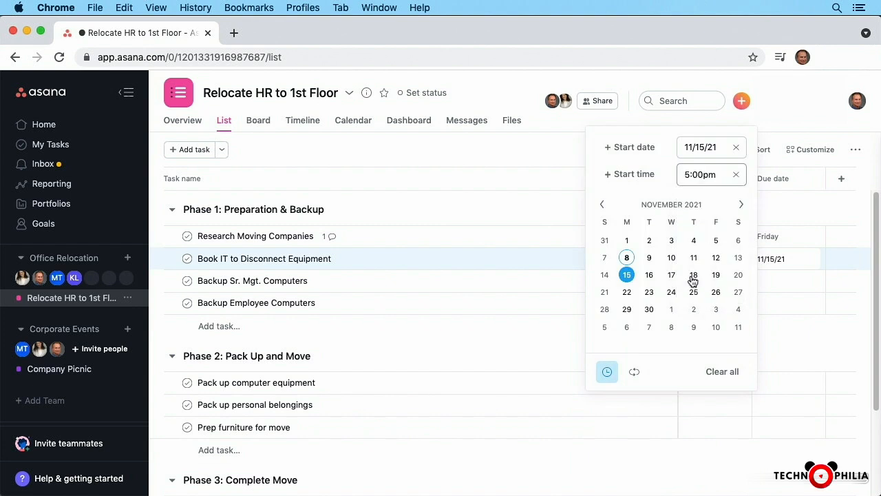
pyautogui.click(548, 148)
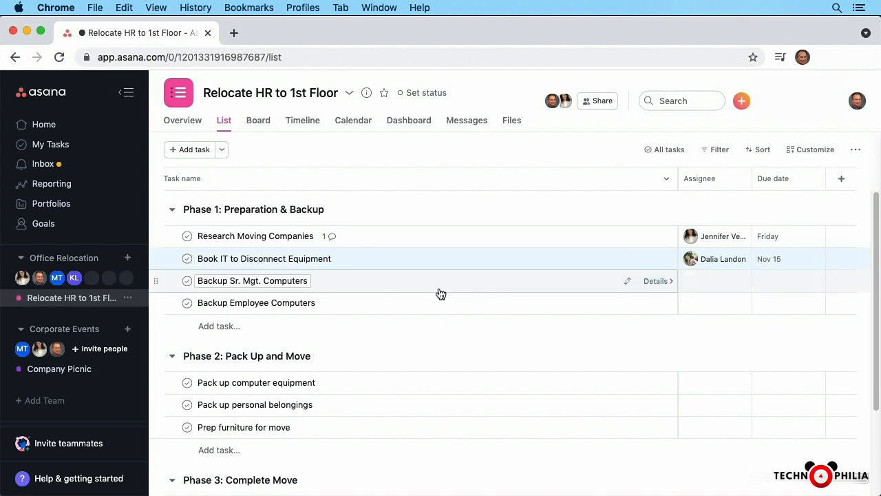
# In the Backup Sr. Mgt. Computers task details, assign the first suggested team member and set the due date to November 19, 2021.
pyautogui.click(655, 281)
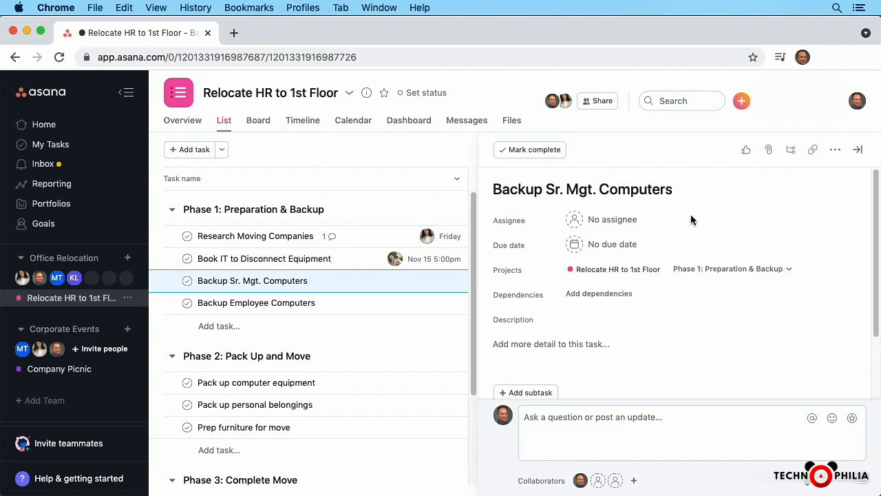
pyautogui.click(597, 221)
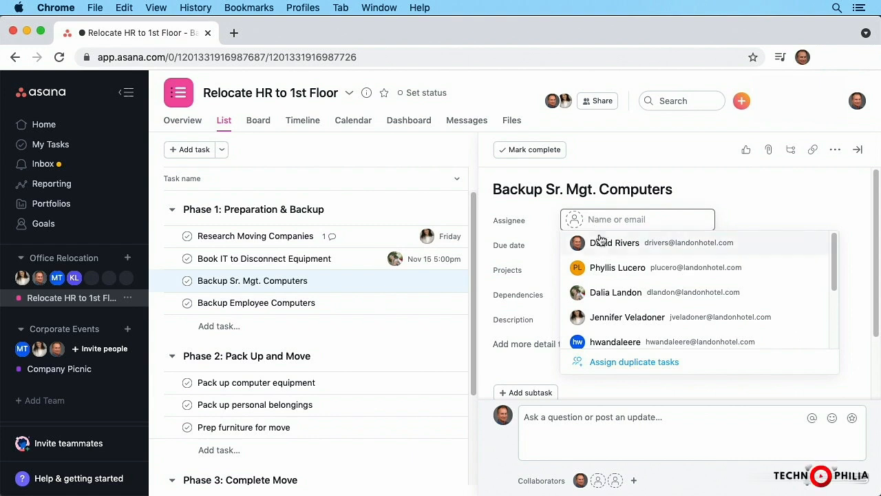
pyautogui.click(597, 241)
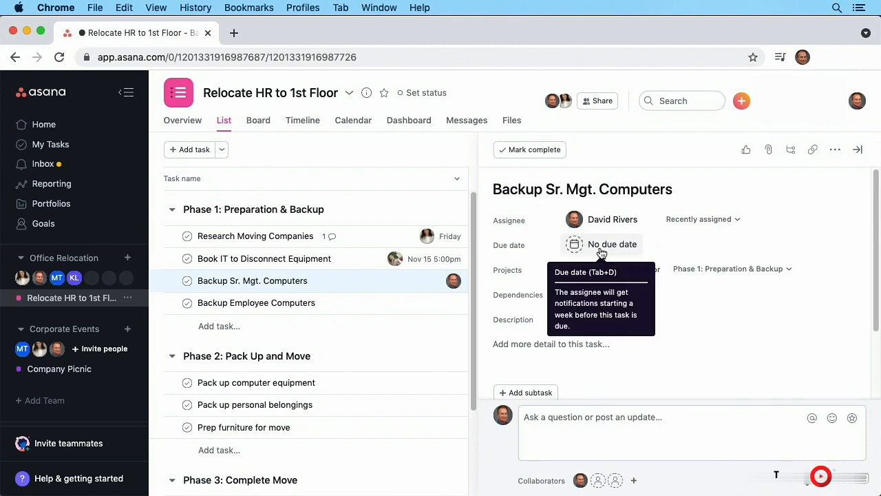
pyautogui.click(600, 251)
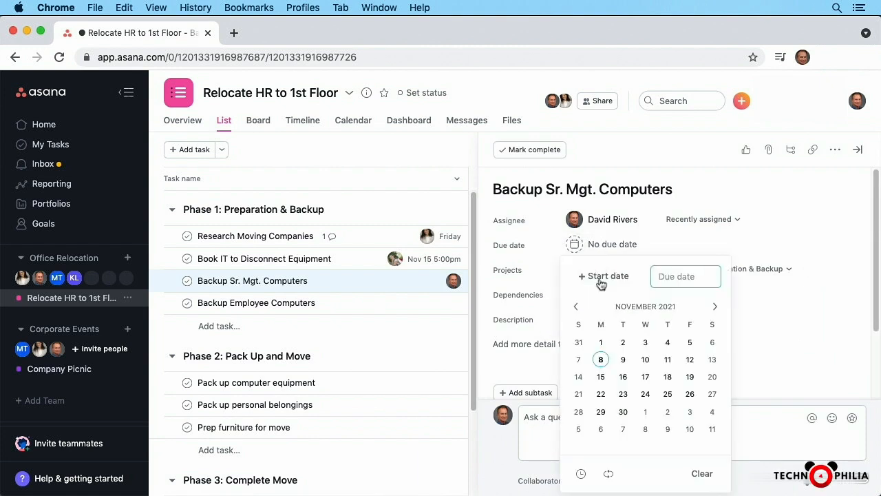
pyautogui.click(691, 376)
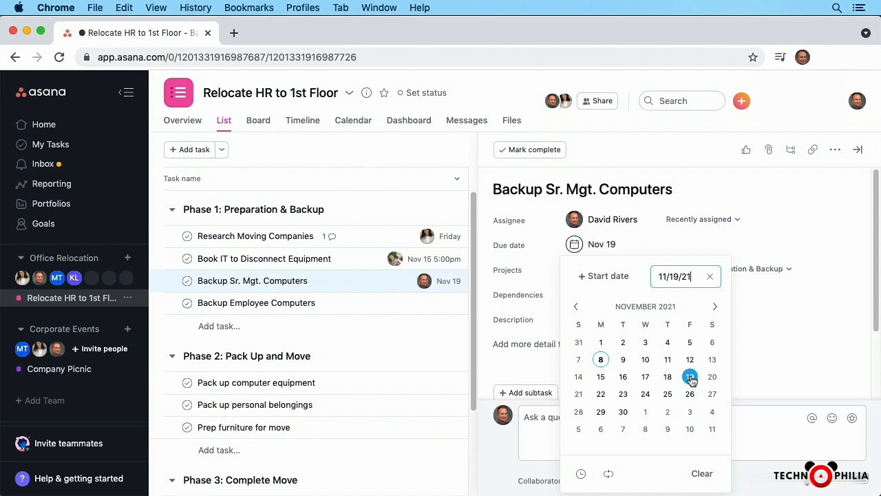
pyautogui.click(823, 292)
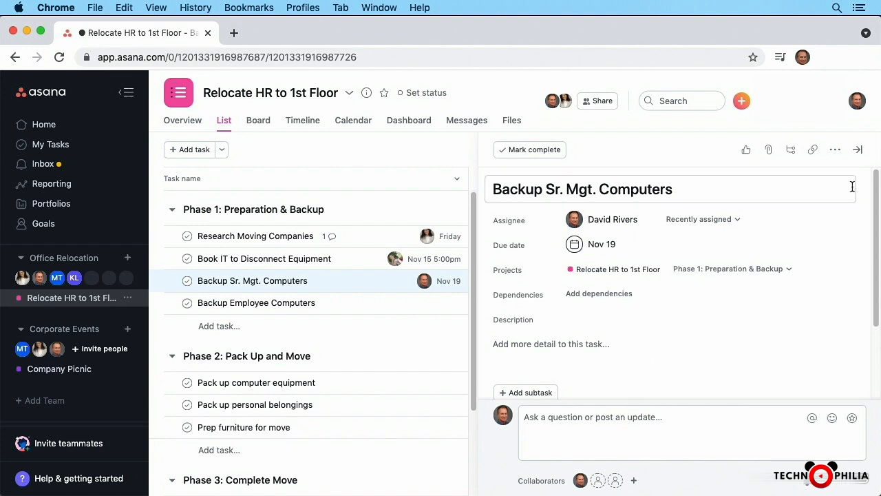
pyautogui.click(858, 150)
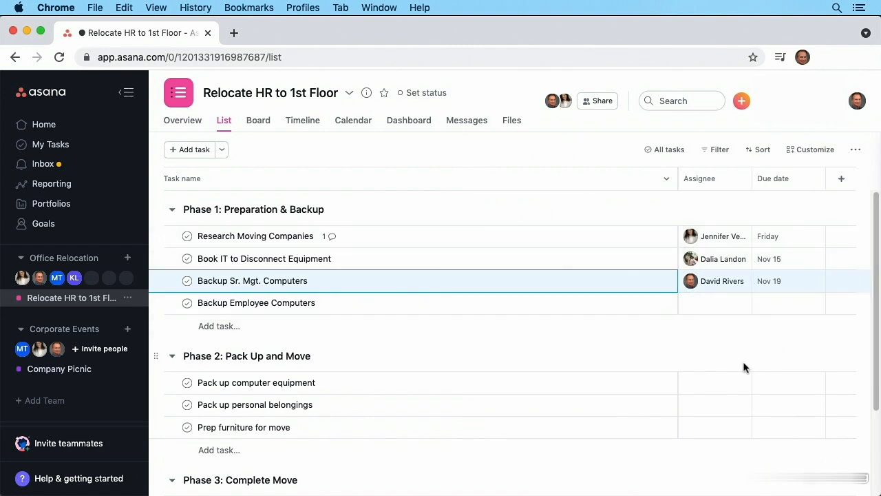
# In the board view, assign Backup Employee Computers to the Research Moving Companies assignee and set its due date to November 22, 2021.
pyautogui.click(258, 122)
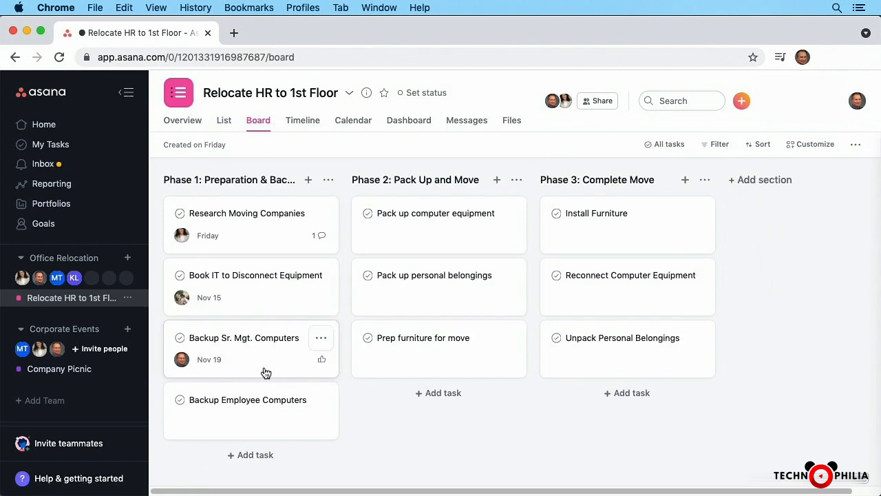
pyautogui.moveTo(186, 369)
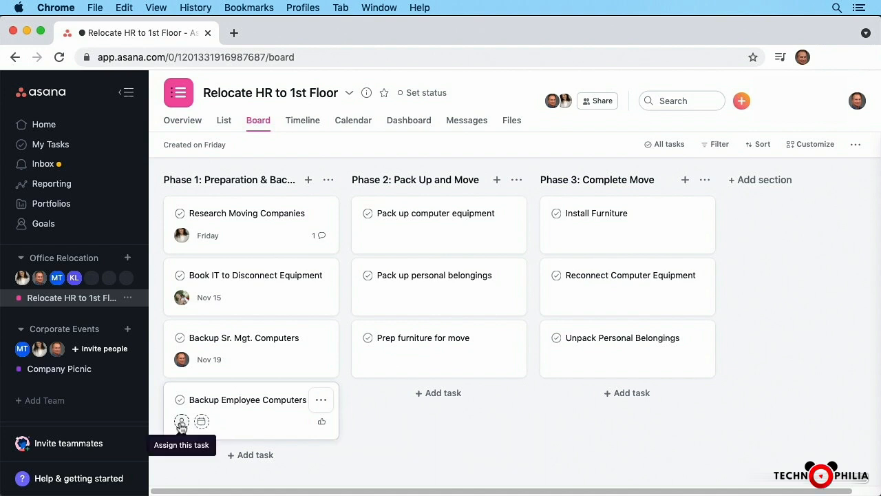
pyautogui.click(182, 422)
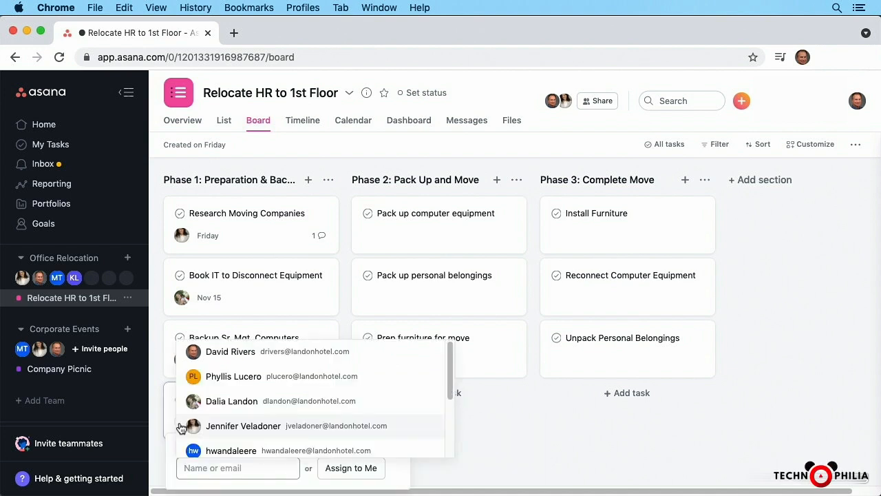
pyautogui.click(221, 427)
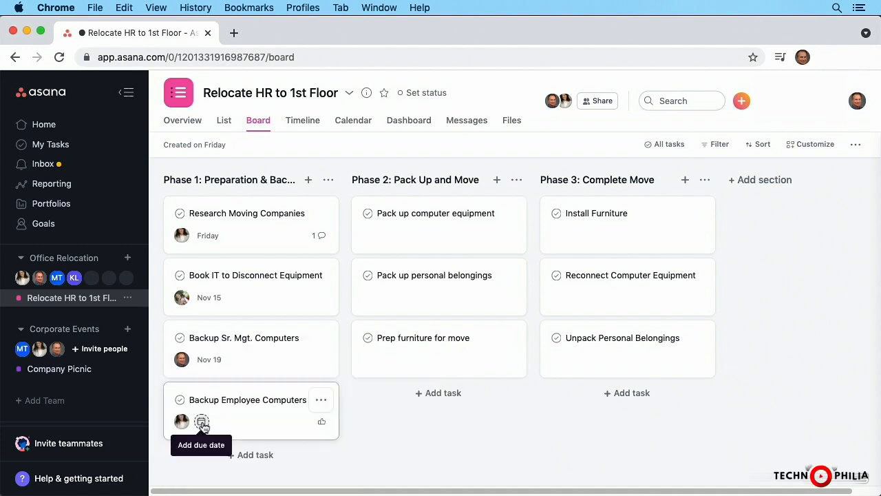
pyautogui.click(202, 422)
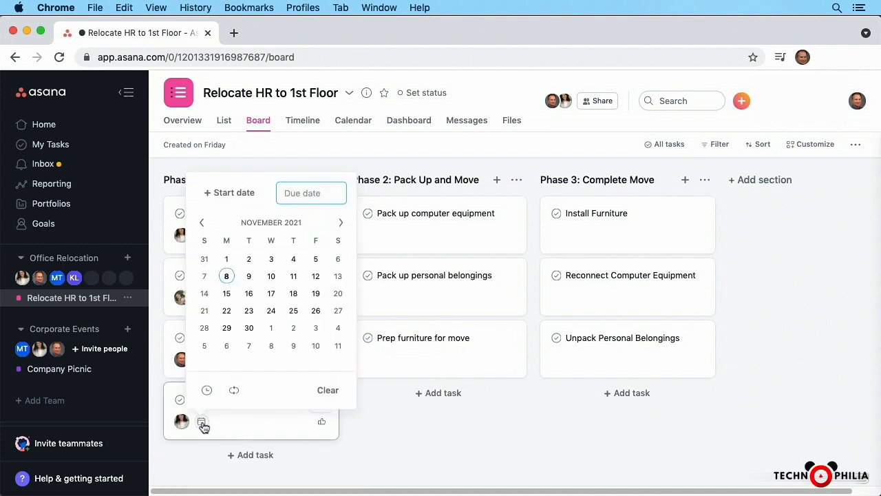
pyautogui.click(227, 312)
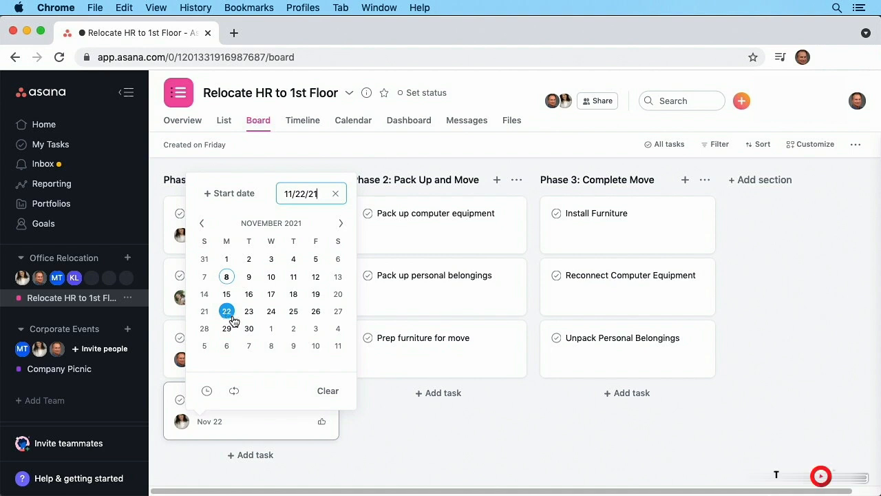
pyautogui.click(386, 438)
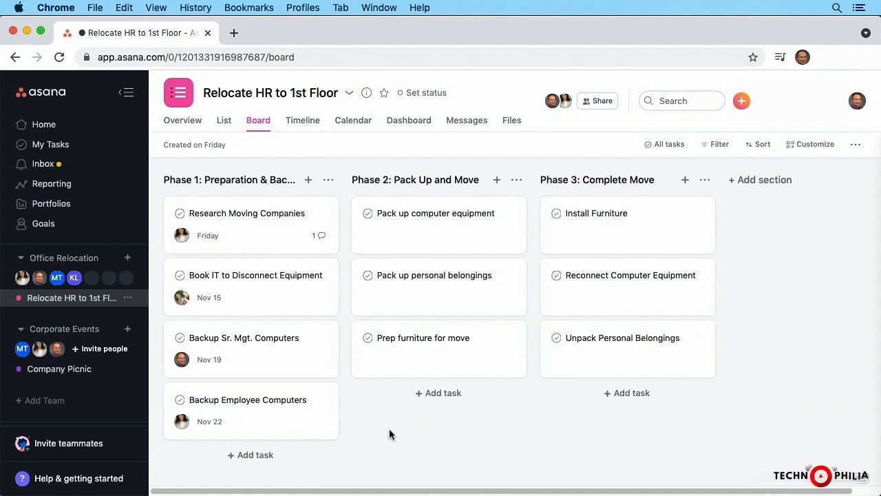
# Return to the project's list view and clear the due date of the Backup Employee Computers task.
pyautogui.click(223, 121)
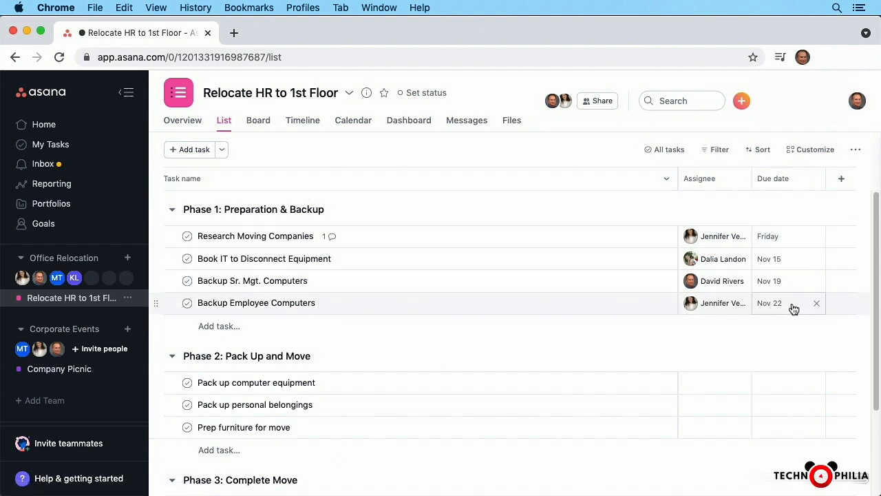
pyautogui.click(816, 305)
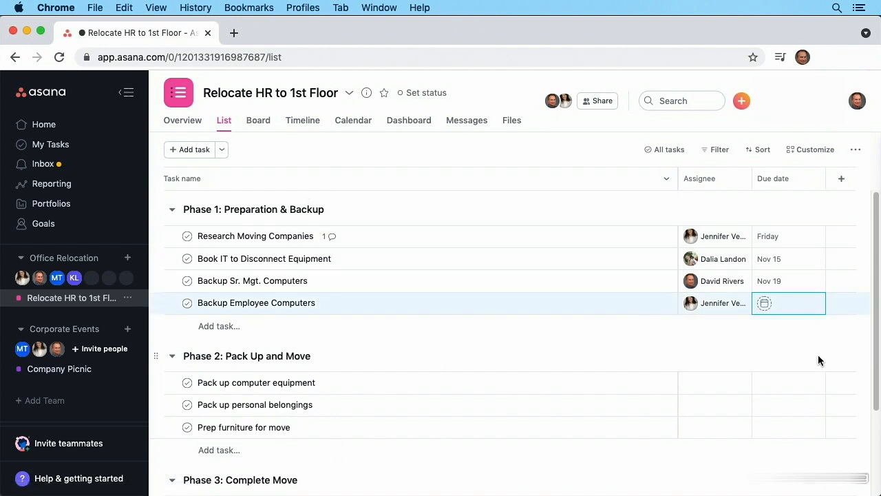
# Set the Backup Employee Computers task's due date to November 19, 2021 in the list view.
pyautogui.click(787, 306)
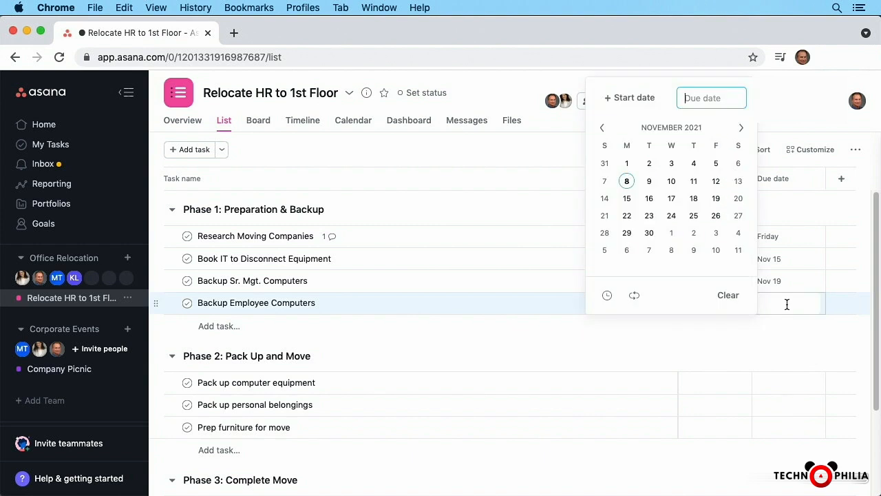
pyautogui.click(716, 199)
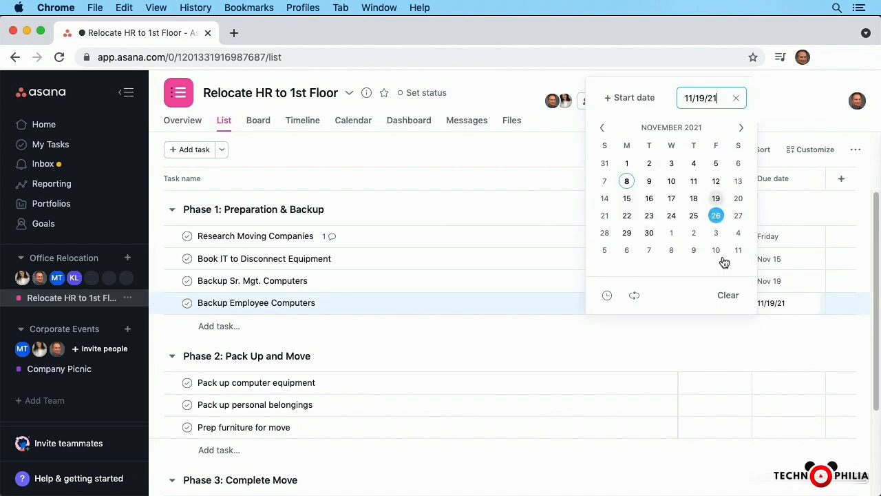
pyautogui.click(502, 349)
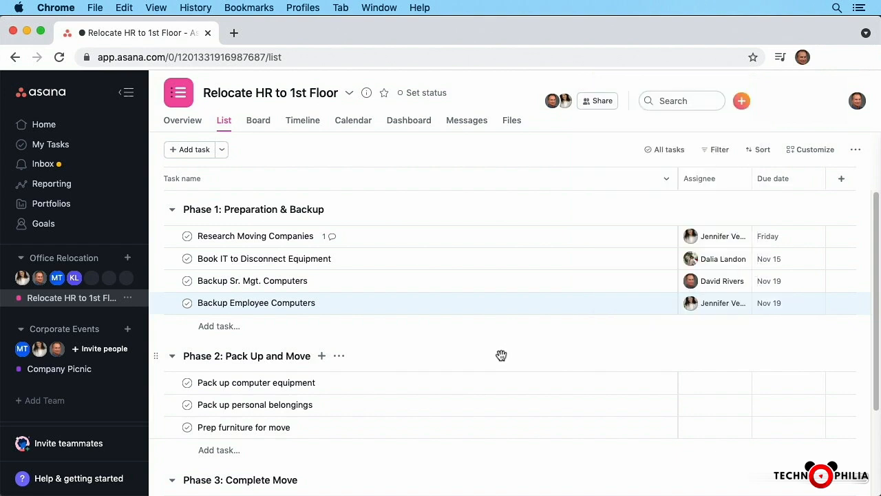
# In the board view, open the Backup Employee Computers details, set the due date to November 20, 2021, and close the details.
pyautogui.click(258, 122)
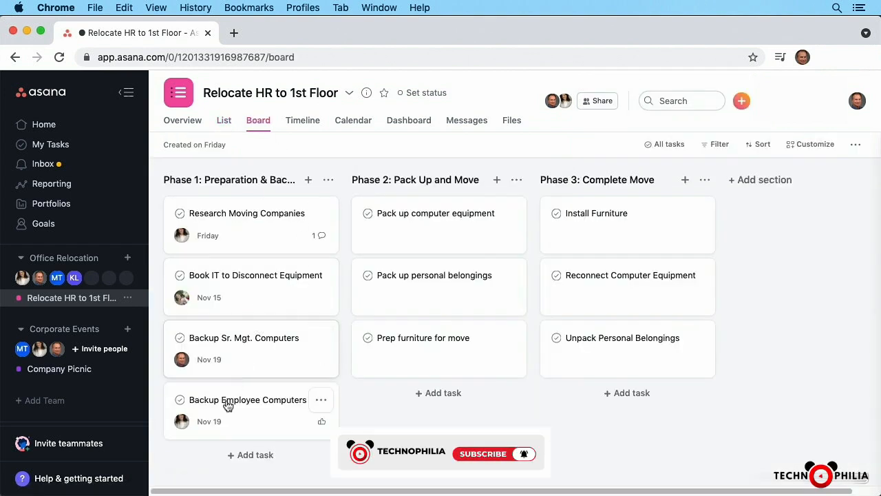
pyautogui.click(322, 401)
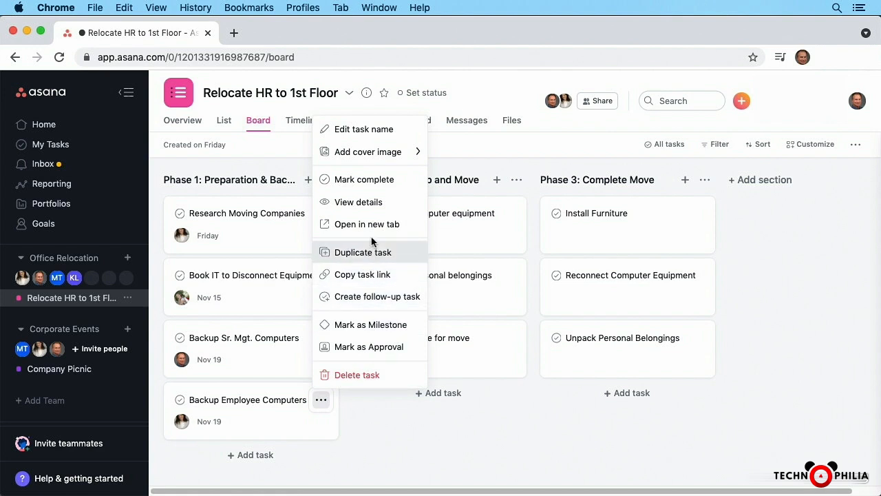
pyautogui.moveTo(376, 149)
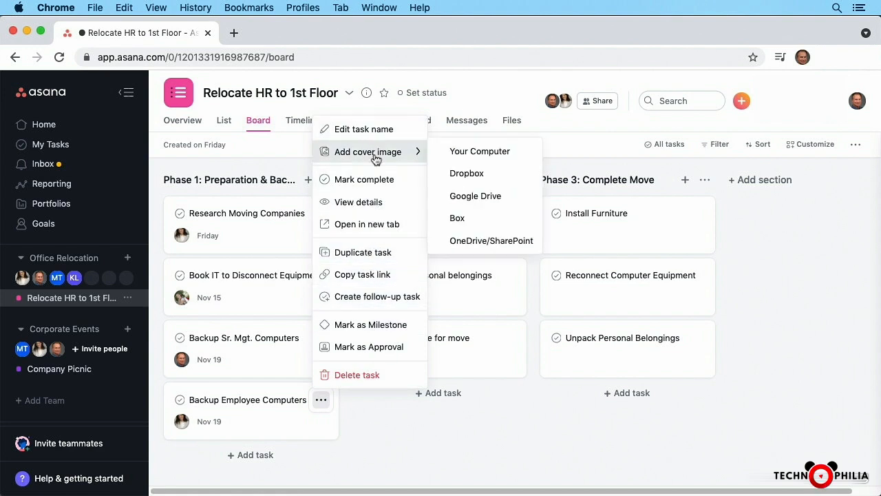
pyautogui.click(365, 201)
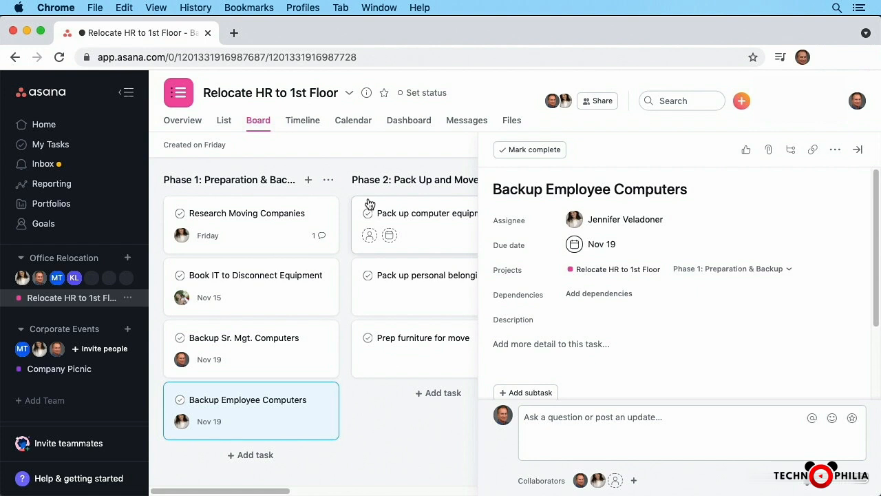
pyautogui.click(604, 247)
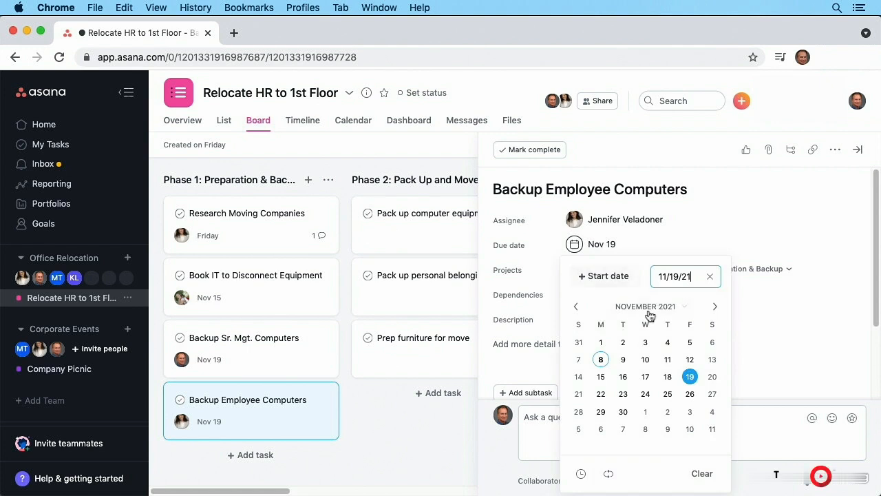
pyautogui.click(713, 379)
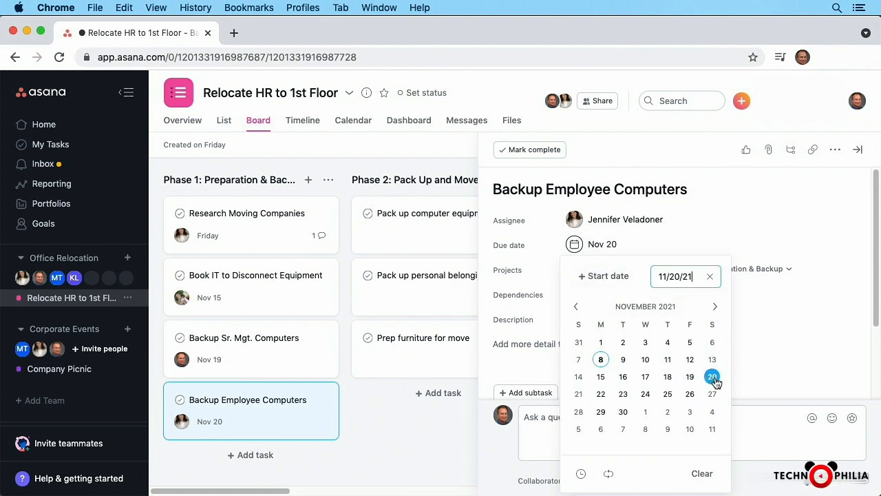
pyautogui.click(862, 276)
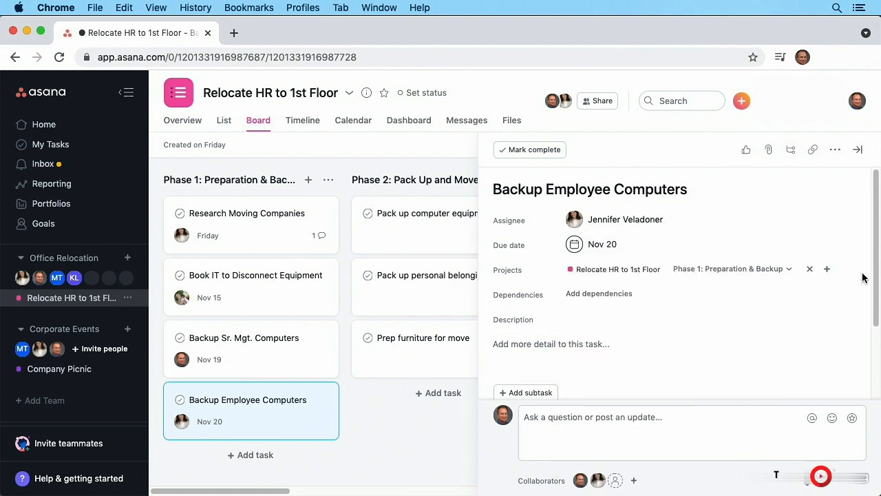
pyautogui.click(859, 151)
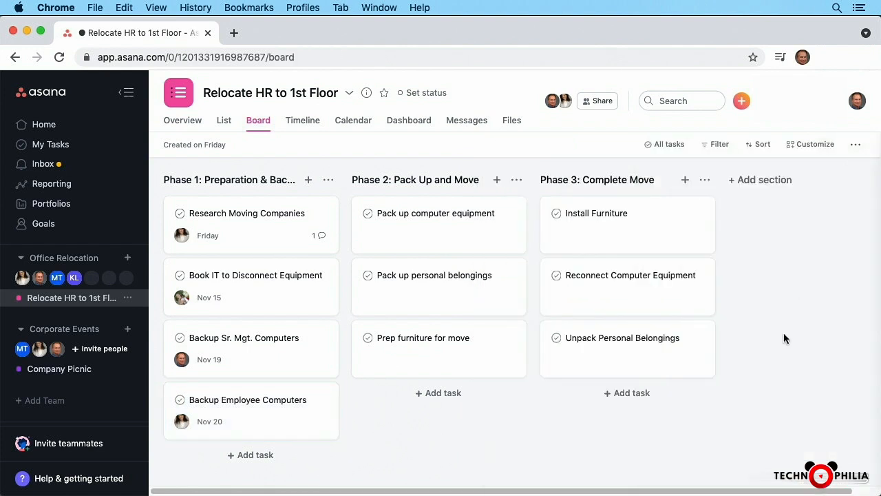